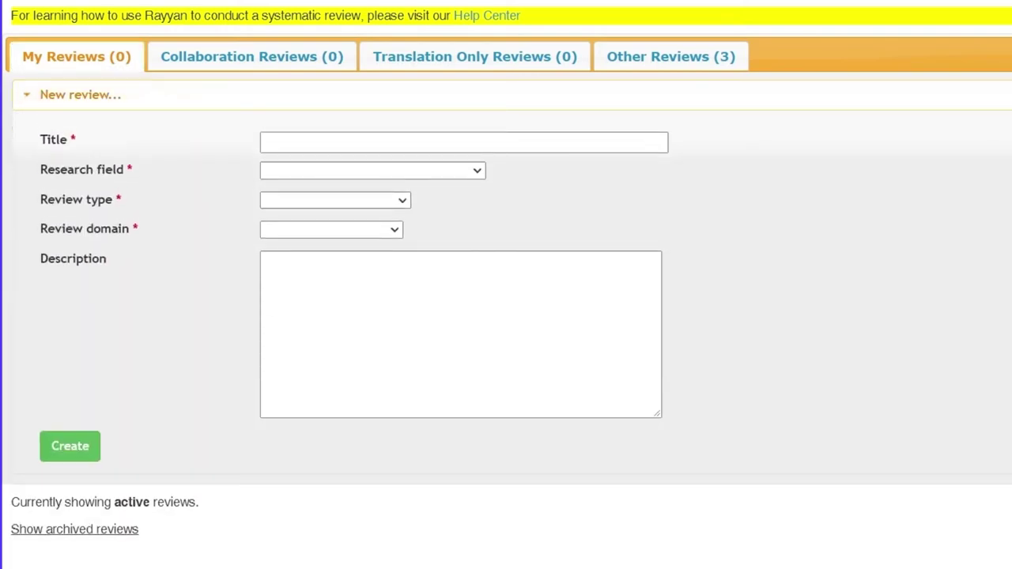
Title the new review 'endometriosis treatment' with research field, type and domain all 'Not applicable'.
text(endometriosis treatment)
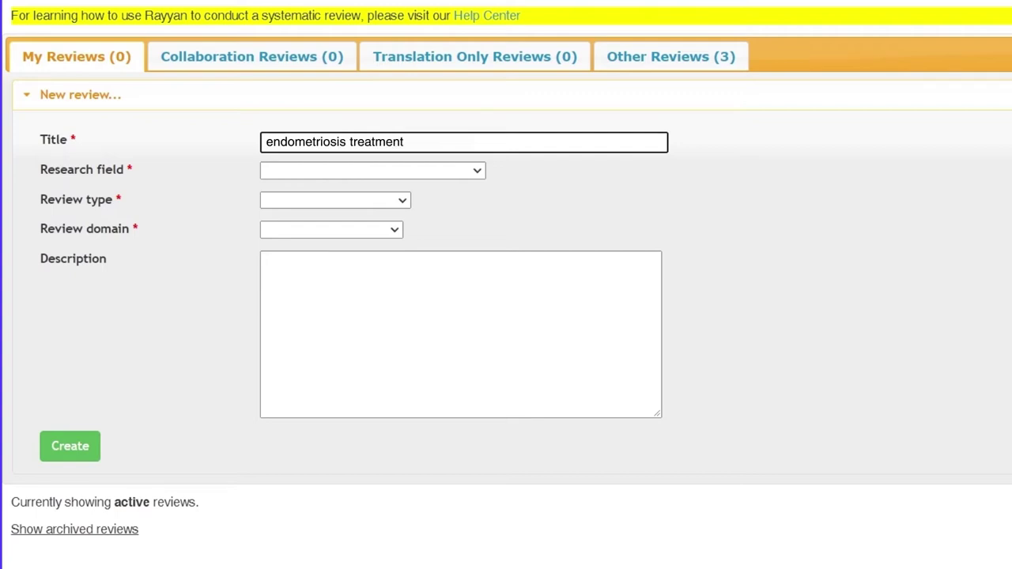
key(Tab)
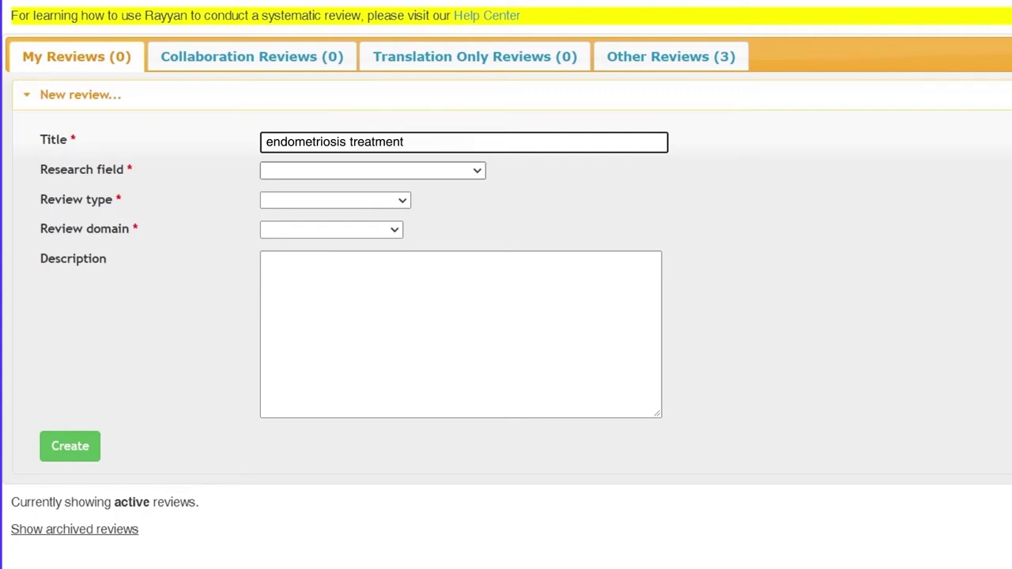
key(alt+Down)
key(Return)
key(Tab)
key(alt+Down)
key(Return)
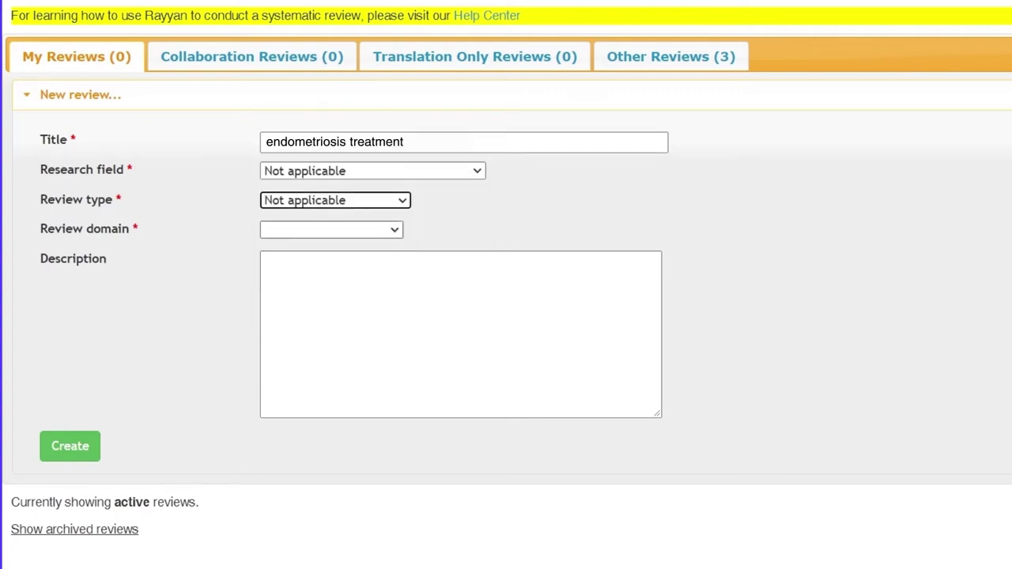
key(Tab)
key(alt+Down)
key(Return)
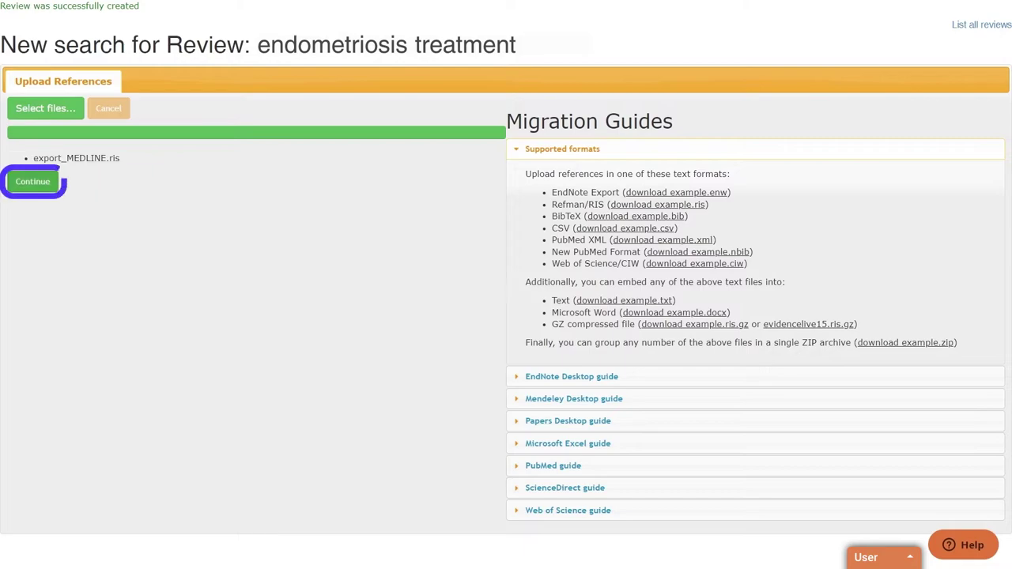
Import the 192 uploaded references and scroll through the imported article list.
click(32, 182)
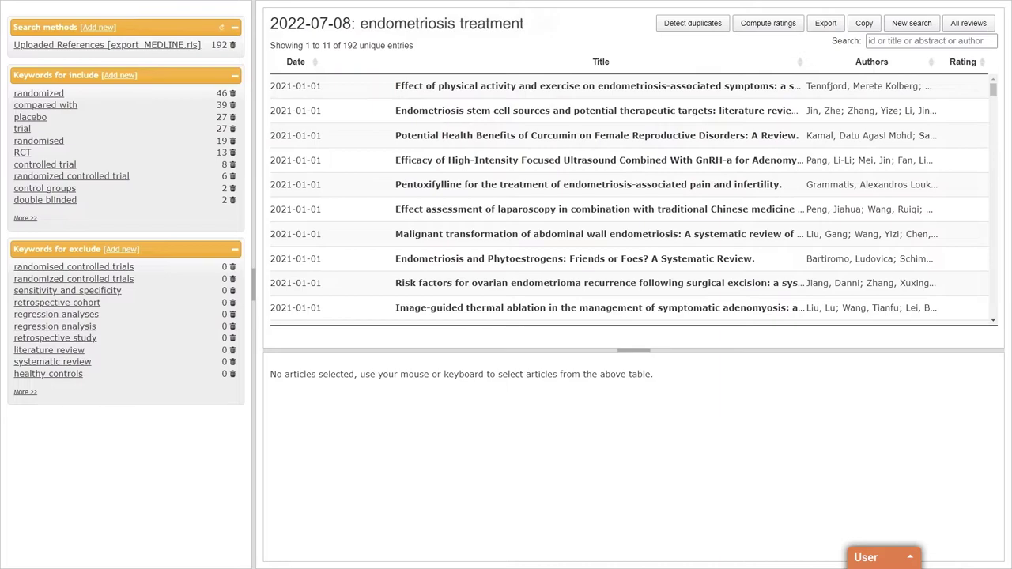
scroll(632, 198, down, 2)
scroll(632, 198, down, 2)
scroll(633, 197, down, 2)
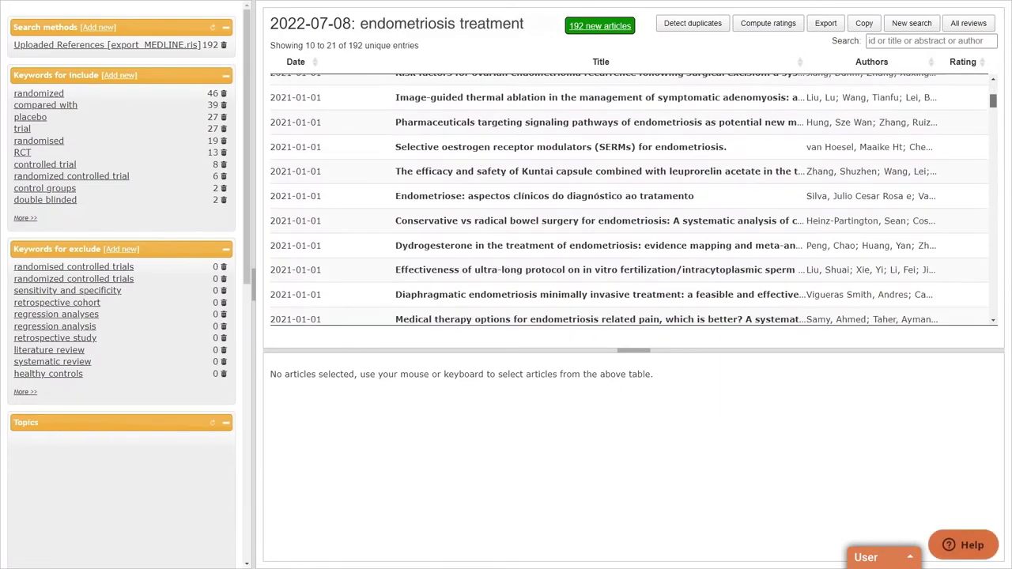
scroll(632, 198, down, 2)
scroll(633, 198, down, 2)
scroll(633, 197, down, 2)
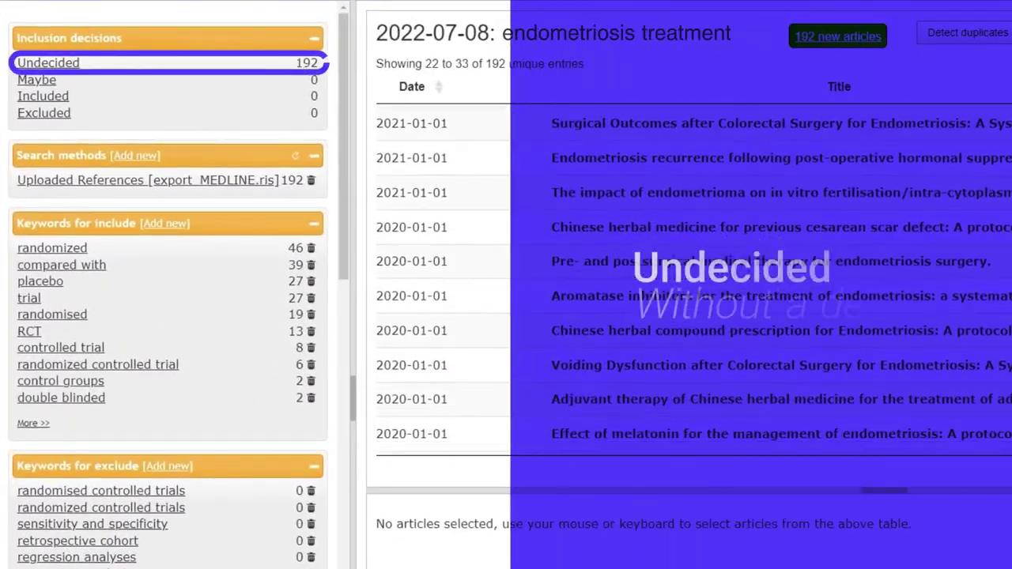
scroll(632, 277, down, 2)
scroll(633, 277, down, 2)
scroll(633, 277, down, 2)
scroll(632, 277, down, 2)
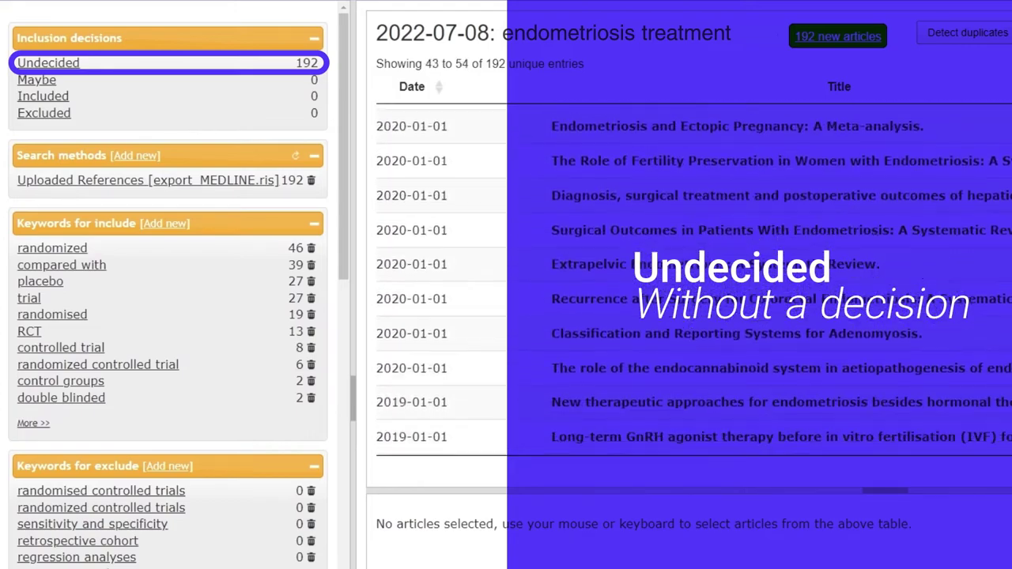
scroll(680, 276, down, 3)
scroll(680, 277, down, 3)
scroll(680, 277, down, 3)
scroll(680, 277, down, 3)
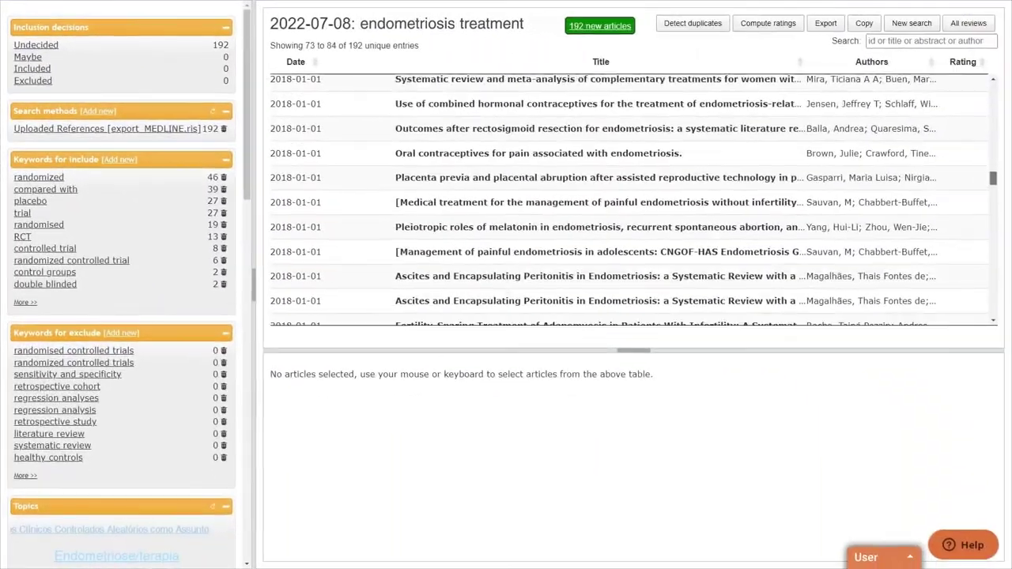
scroll(632, 198, down, 3)
scroll(633, 198, down, 3)
scroll(632, 198, down, 2)
scroll(633, 198, down, 2)
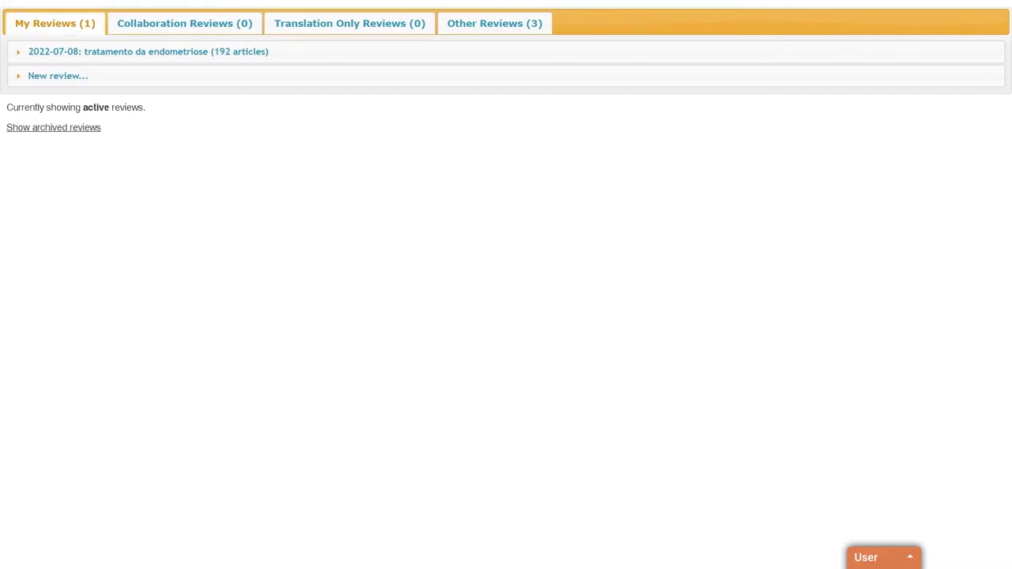
Expand the endometriosis treatment review's summary and actions in the reviews list.
click(276, 55)
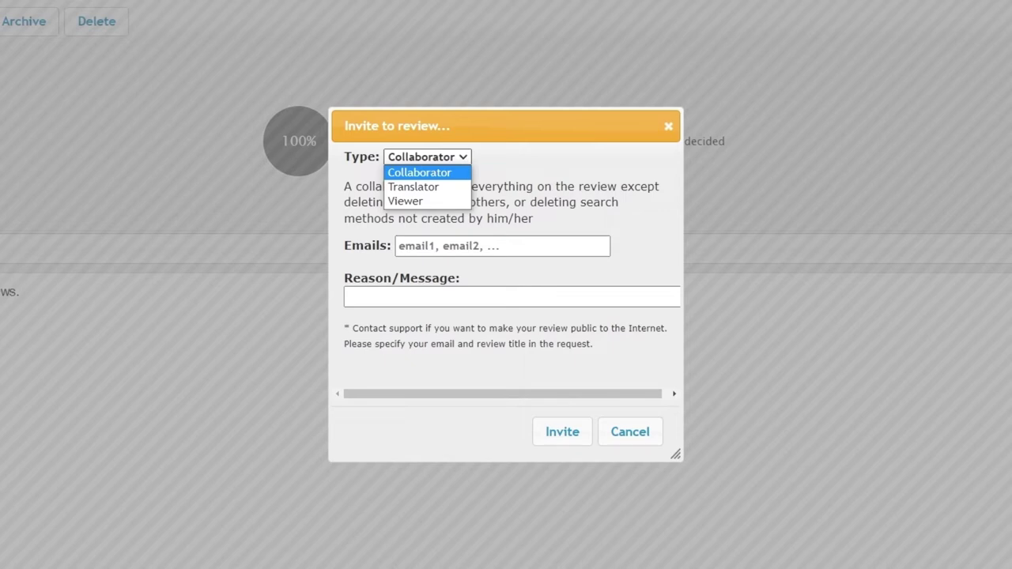
Invite a Collaborator by e-mail with the message 'I'd like you to participate in this review.'.
key(Return)
key(Tab)
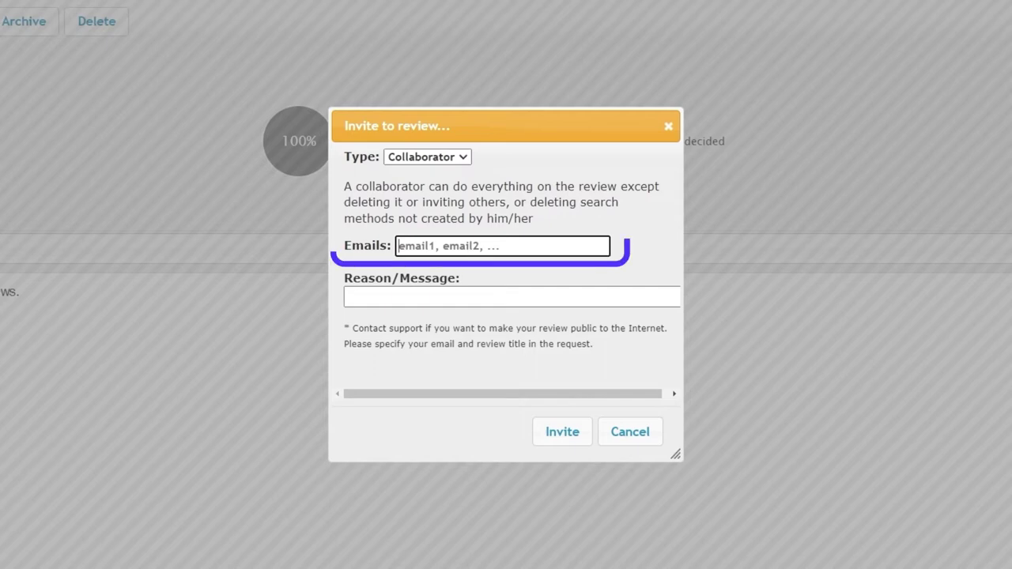
text(invitee@email)
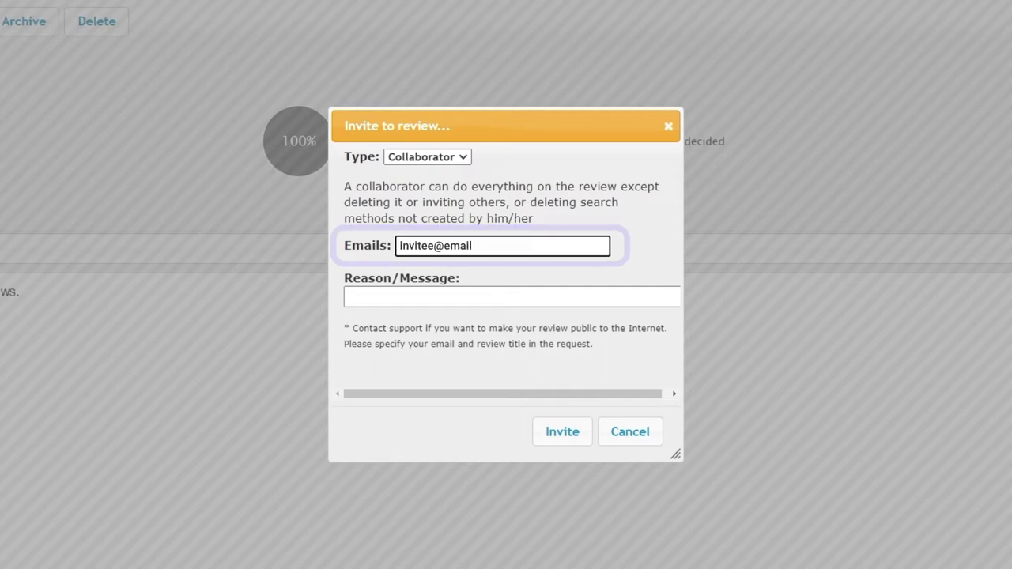
key(Tab)
text(I'd like you to participate in this review.)
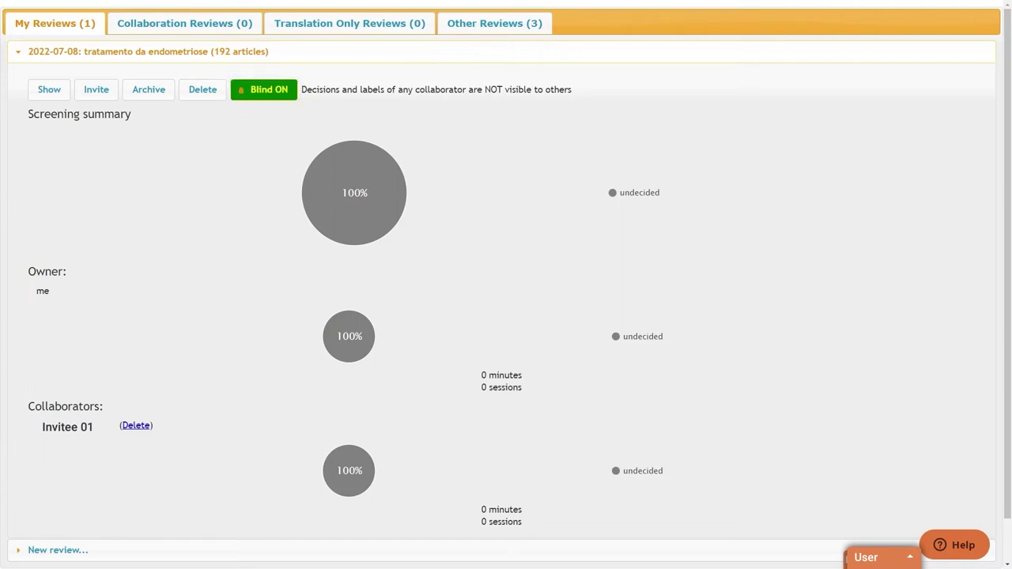
Switch the review's blind mode off, confirming the prompt, then turn it back on.
click(264, 89)
key(Return)
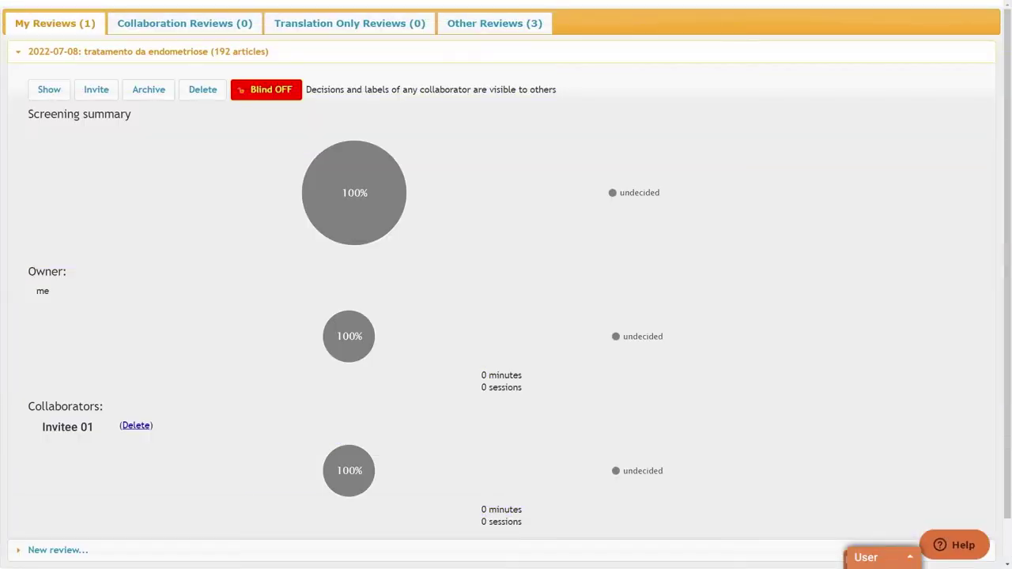
click(266, 89)
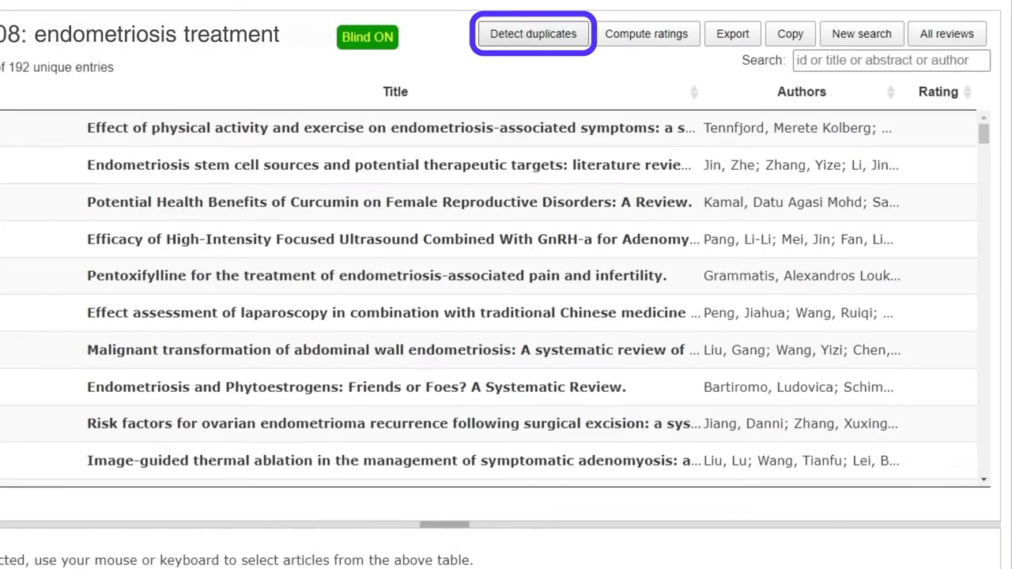
Run duplicate detection on the review, flagging 10 possible duplicates.
click(533, 33)
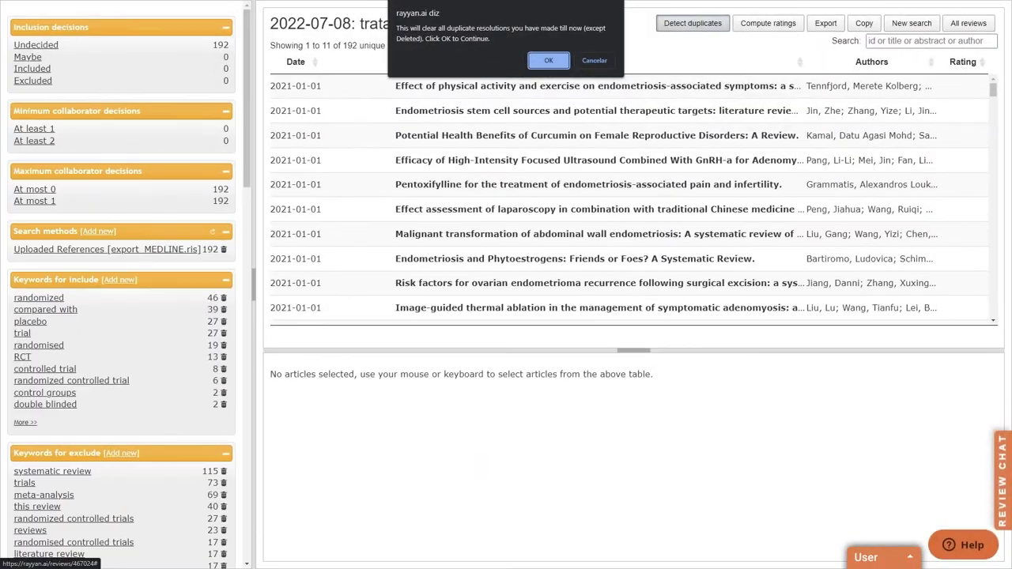
key(Return)
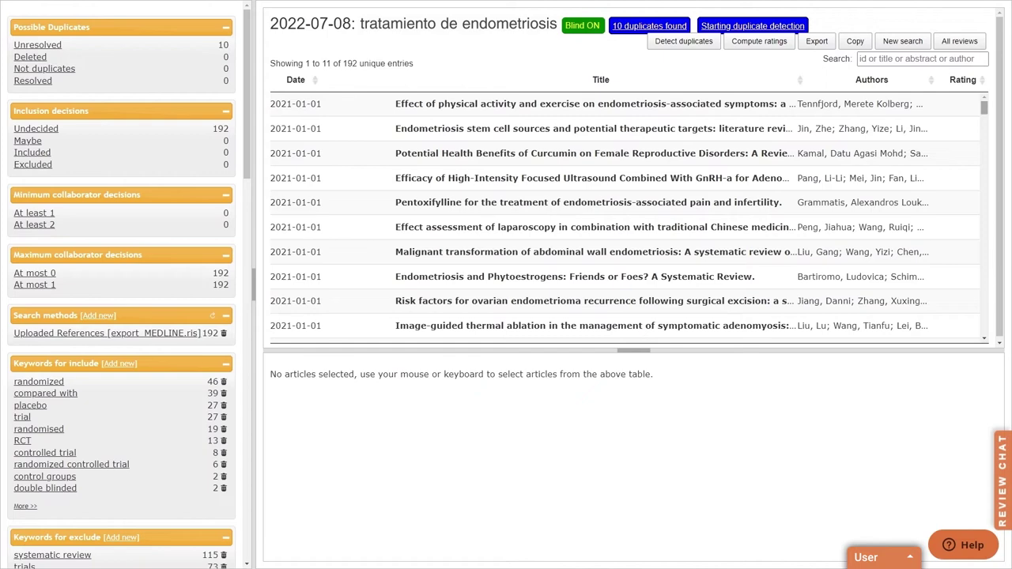
scroll(625, 206, down, 1)
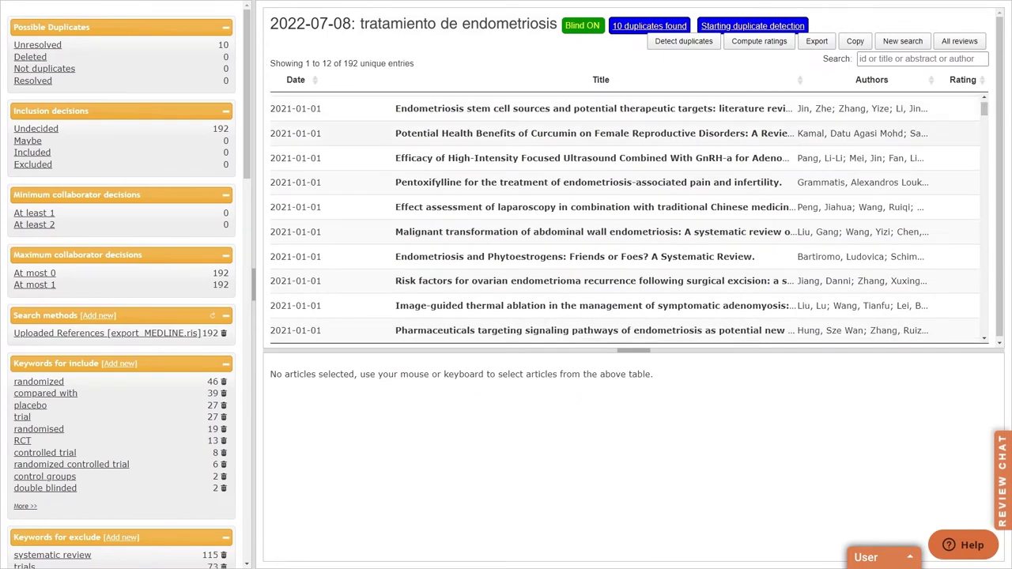
Read the abstracts from the curcumin article through SERMs, dydrogesterone and colorectal surgery outcomes.
click(593, 133)
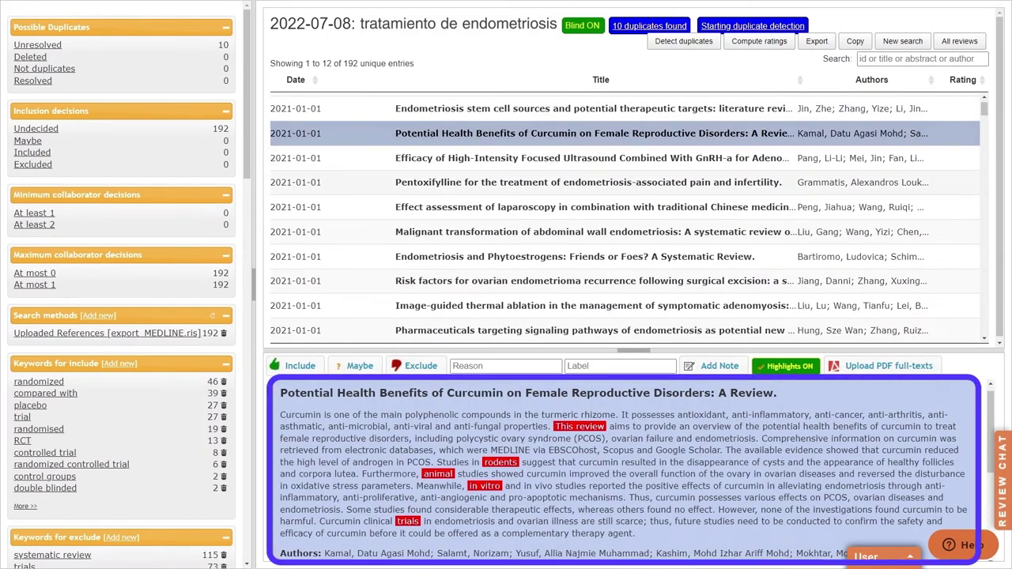
click(589, 182)
click(593, 208)
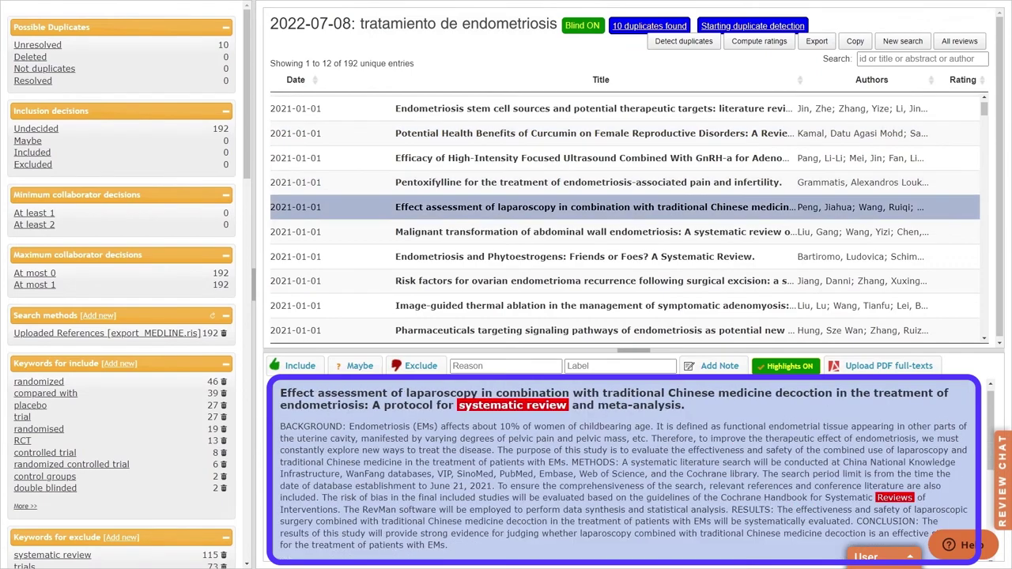
click(575, 256)
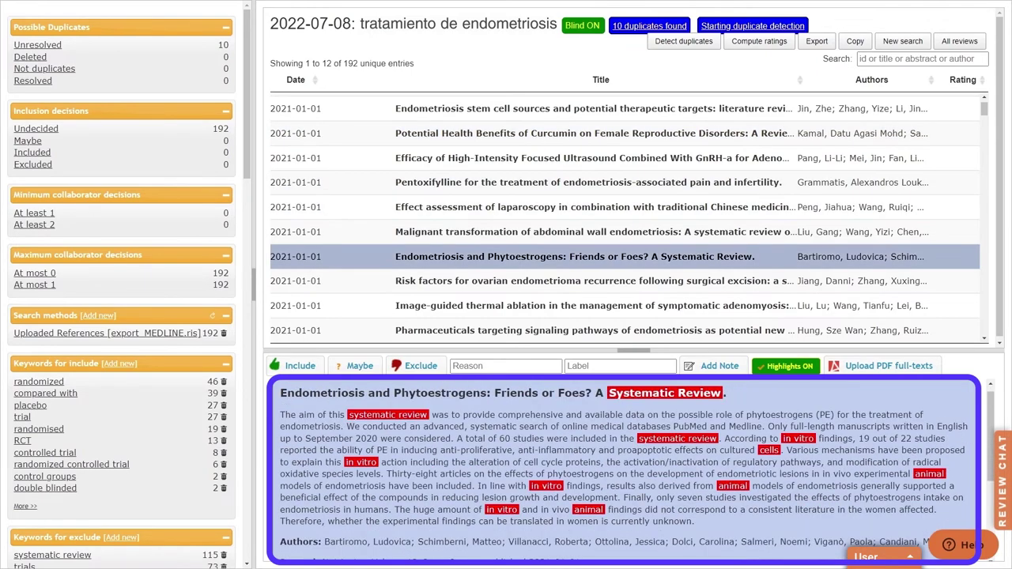
scroll(625, 219, down, 2)
click(561, 249)
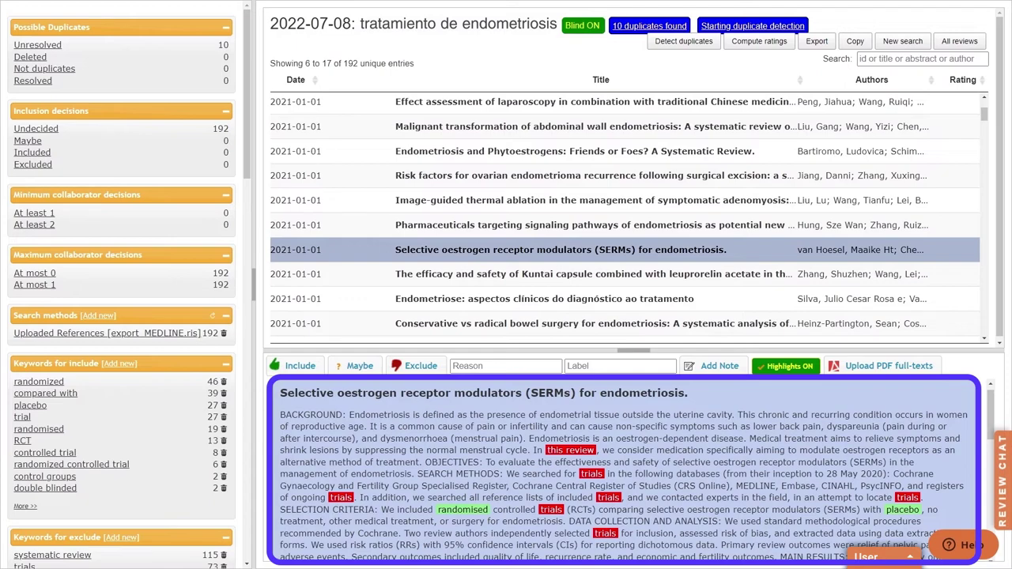
scroll(625, 219, down, 1)
scroll(625, 219, down, 1)
click(593, 243)
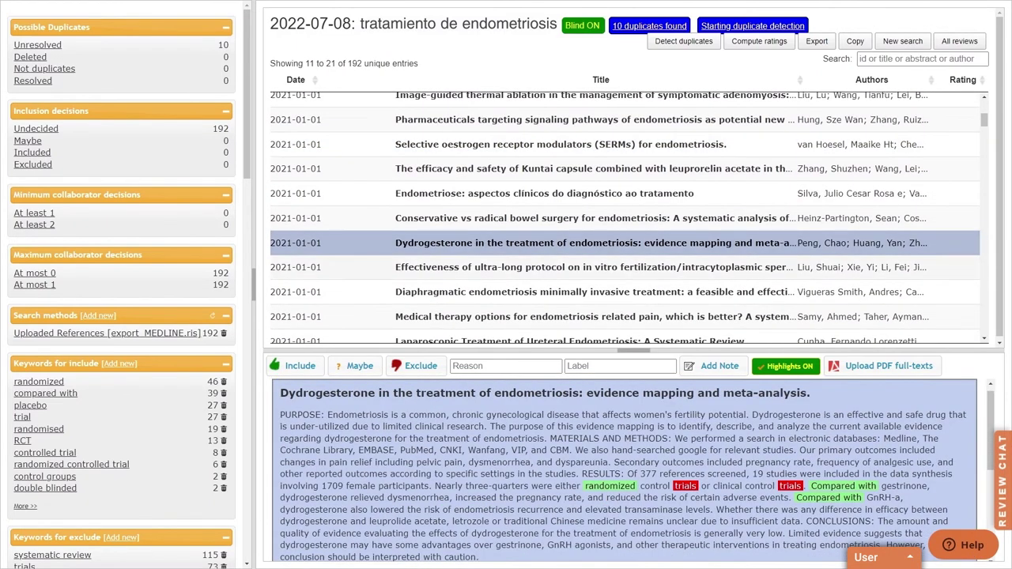
key(Down)
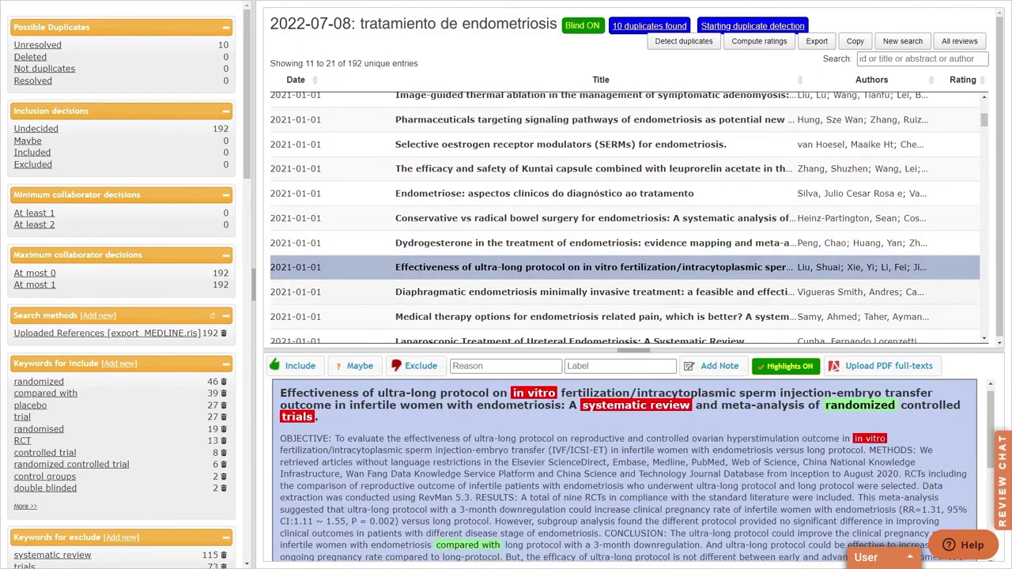
key(Down)
scroll(626, 219, down, 1)
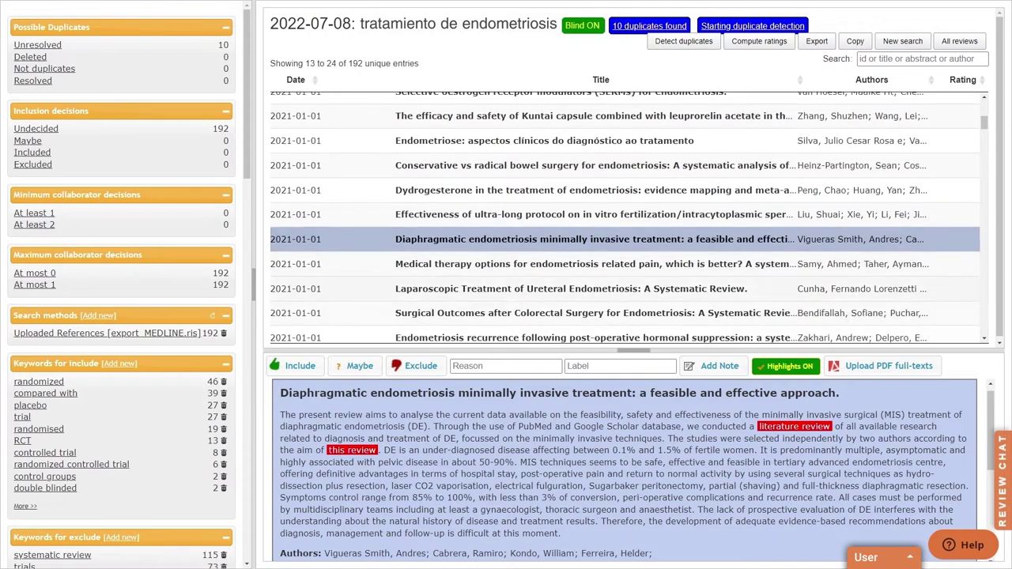
scroll(626, 219, down, 1)
click(593, 261)
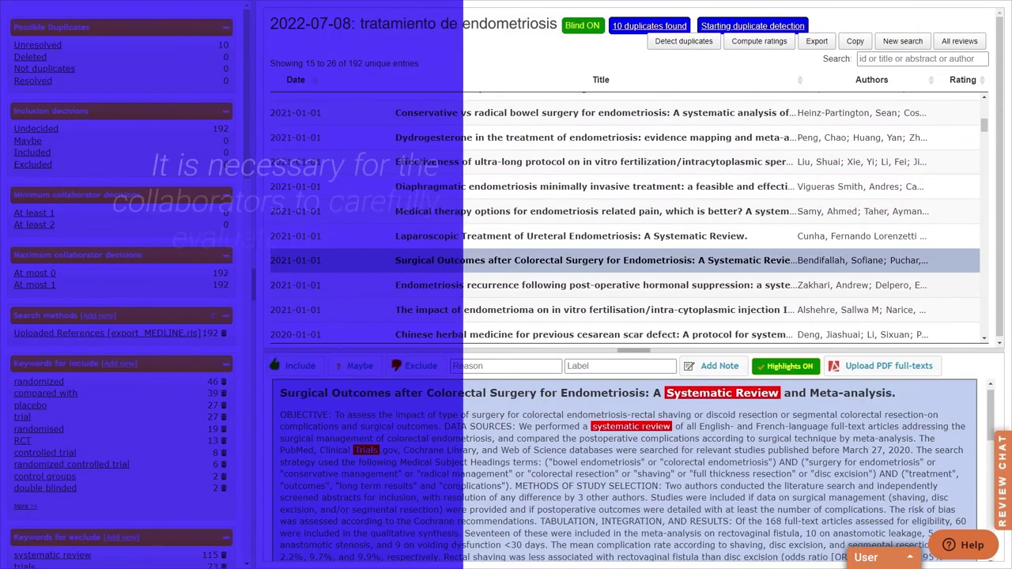
Continue past the aromatase inhibitors and voiding dysfunction articles to the progesterone receptor ligands abstract.
scroll(625, 219, down, 1)
scroll(625, 219, down, 1)
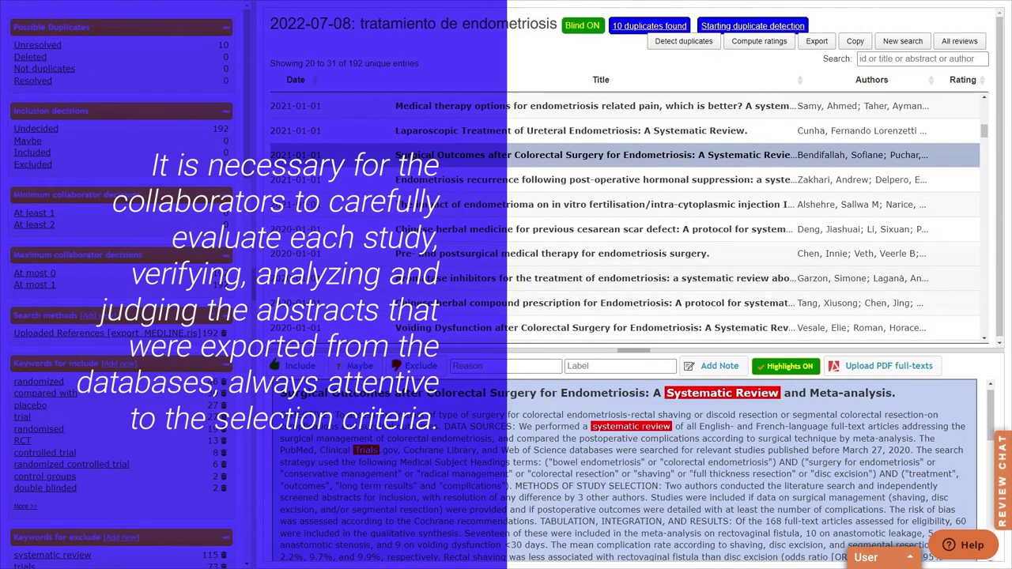
key(Down)
key(Down)
key(Down)
scroll(625, 219, down, 1)
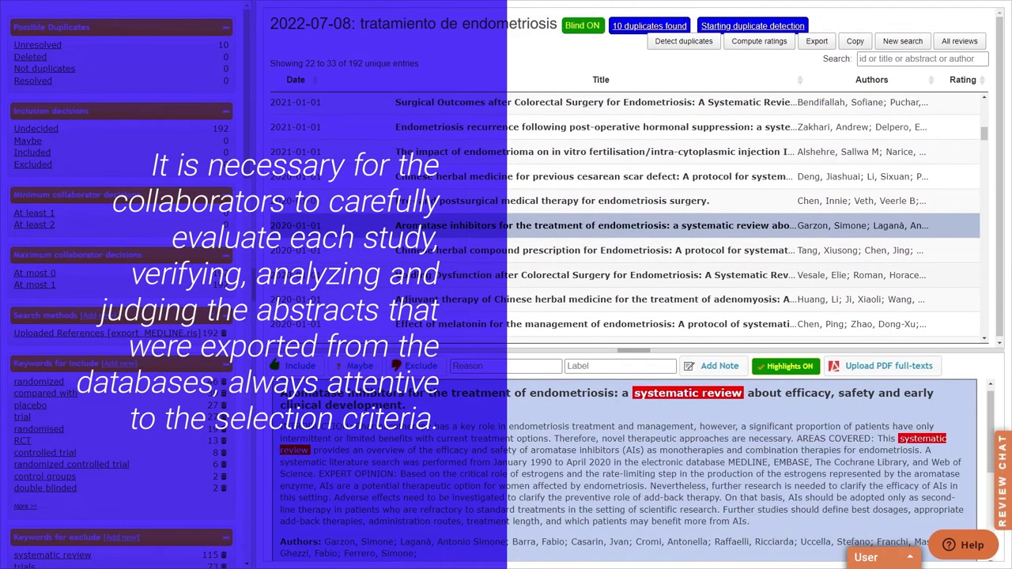
key(Down)
key(Down)
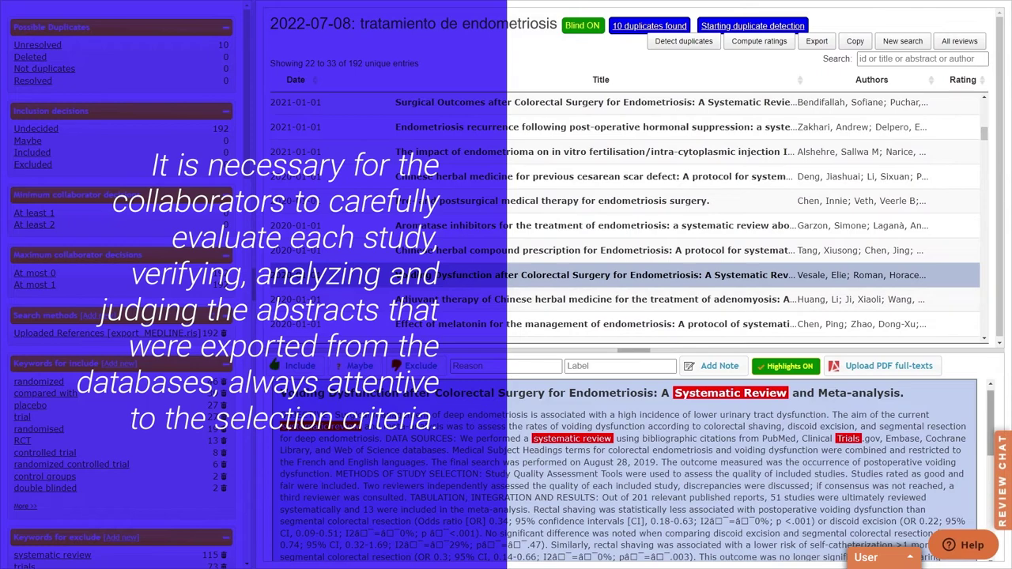
scroll(629, 471, down, 2)
scroll(629, 471, down, 2)
scroll(629, 470, down, 2)
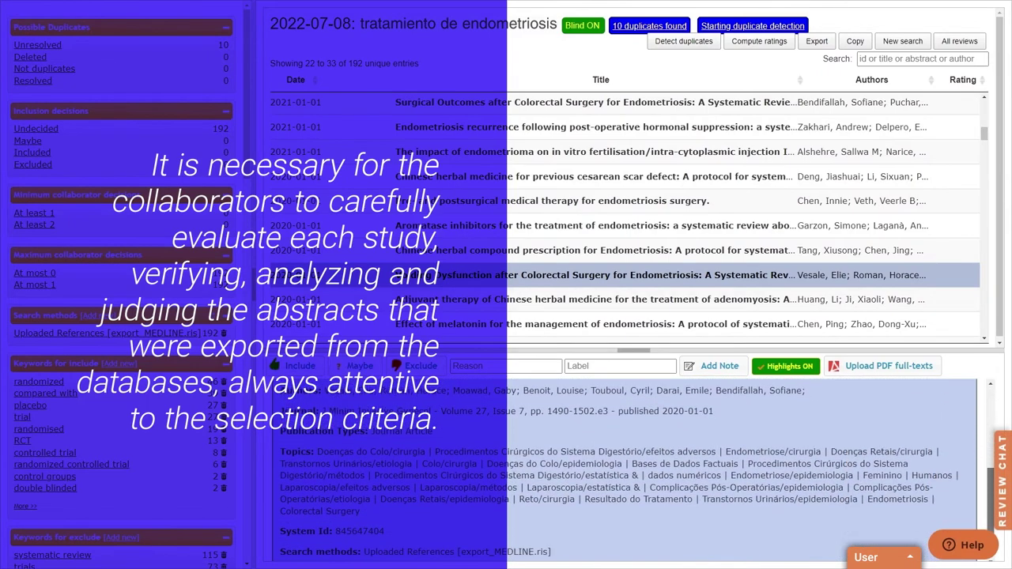
scroll(629, 471, up, 2)
scroll(628, 471, up, 3)
scroll(629, 471, up, 1)
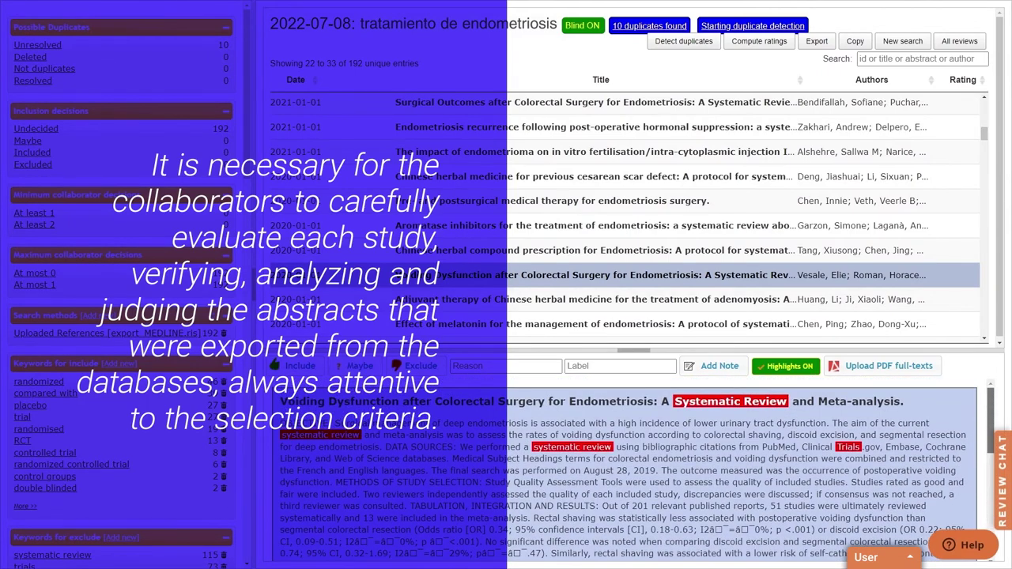
scroll(624, 222, down, 1)
key(Down)
key(Down)
key(Down)
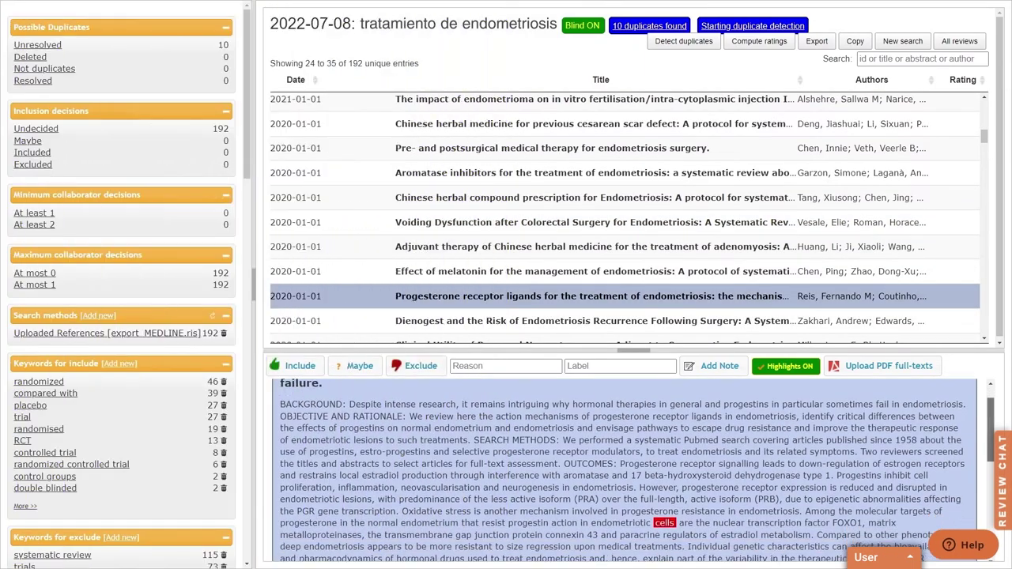
scroll(629, 471, down, 2)
Mark the progesterone receptor ligands article Include and the dienogest recurrence article Maybe.
scroll(629, 470, down, 2)
scroll(629, 470, up, 1)
scroll(629, 470, up, 2)
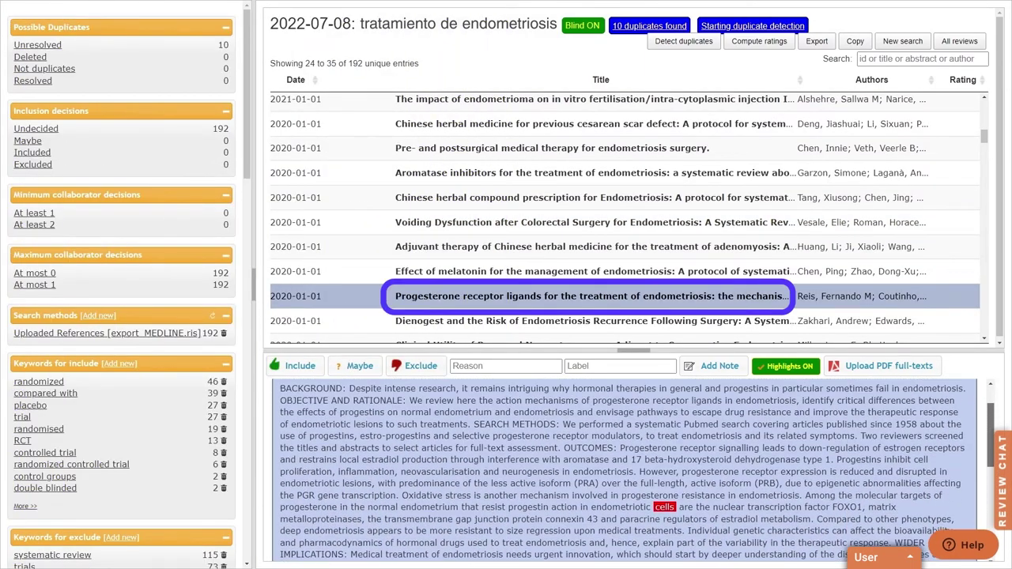
scroll(629, 471, up, 2)
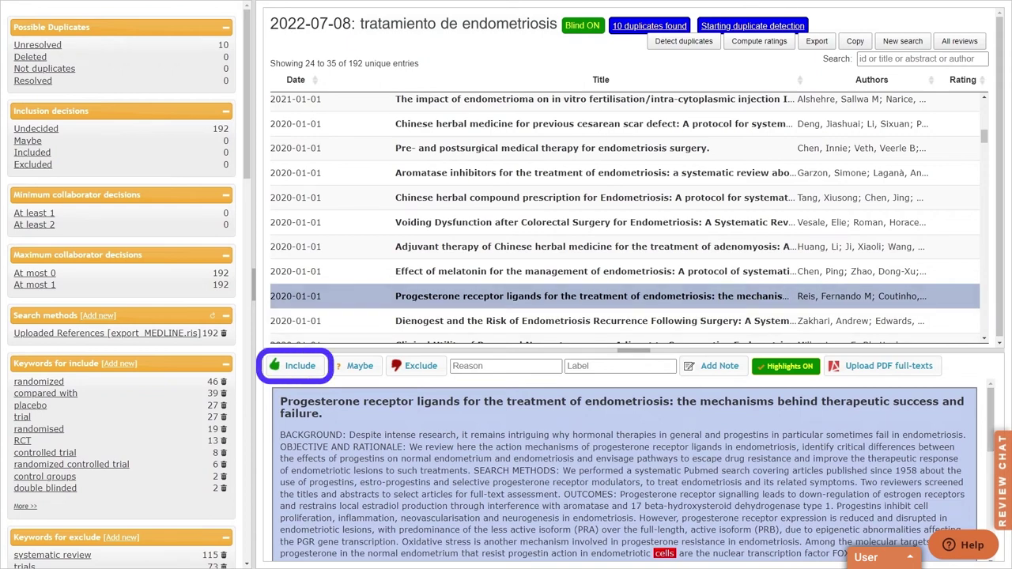
key(i)
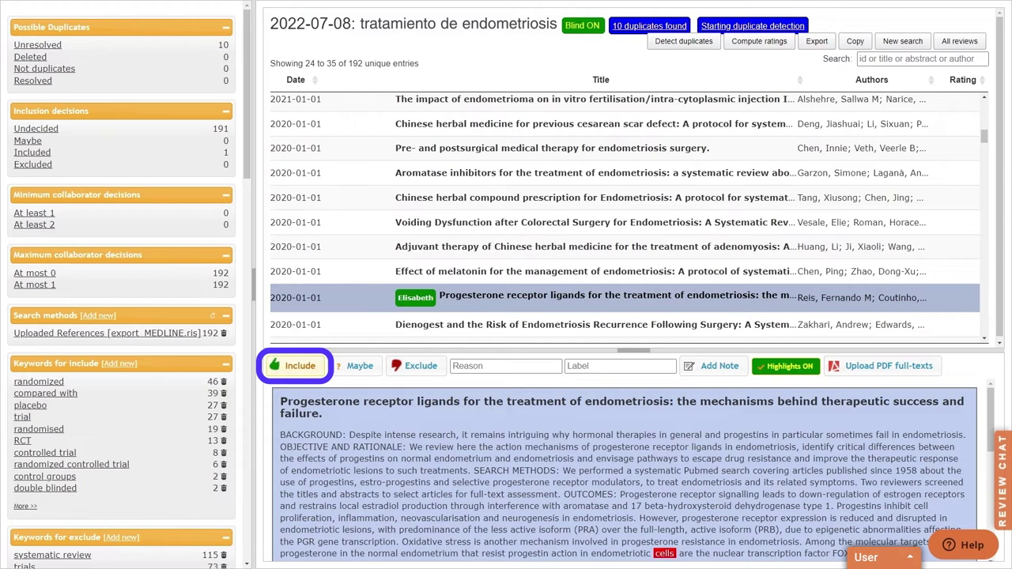
key(Down)
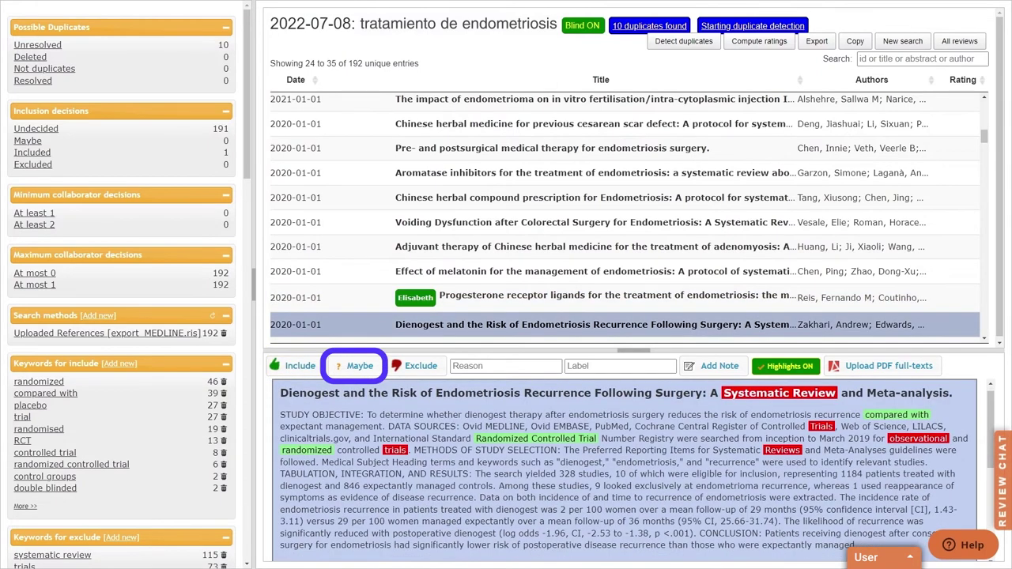
key(m)
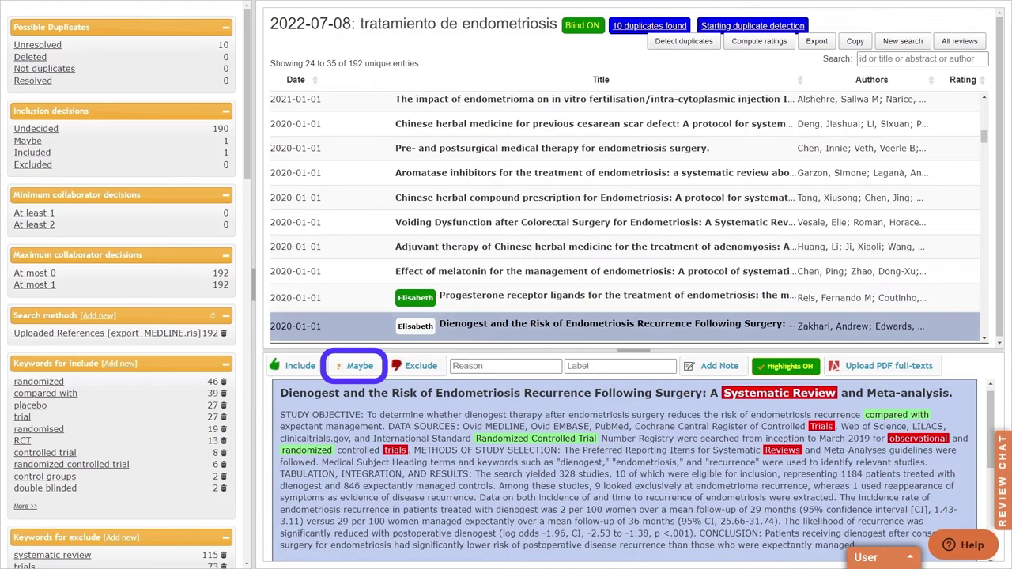
scroll(625, 214, down, 3)
click(593, 272)
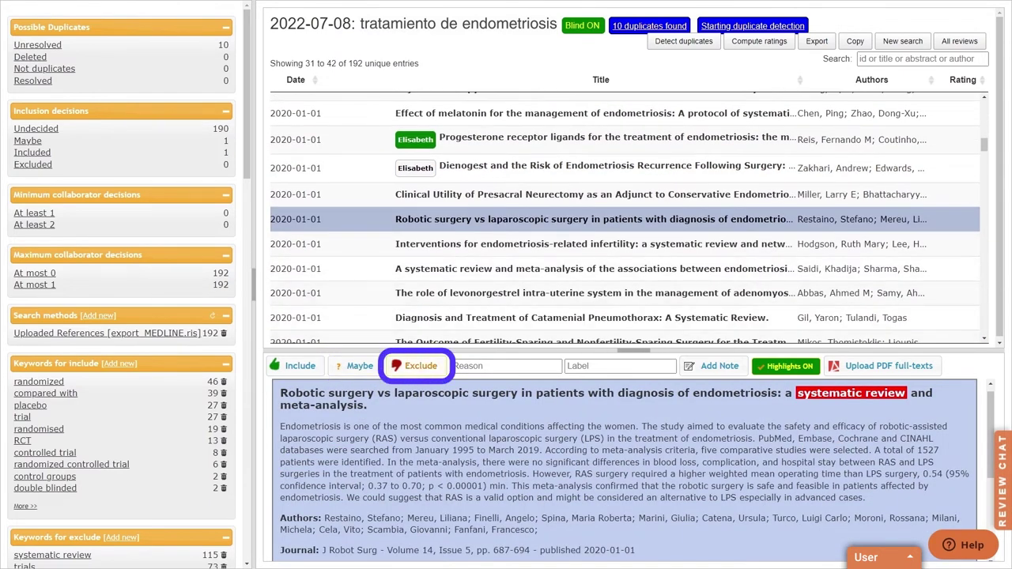
Exclude the robotic surgery article with reason 'wrong population'.
click(419, 366)
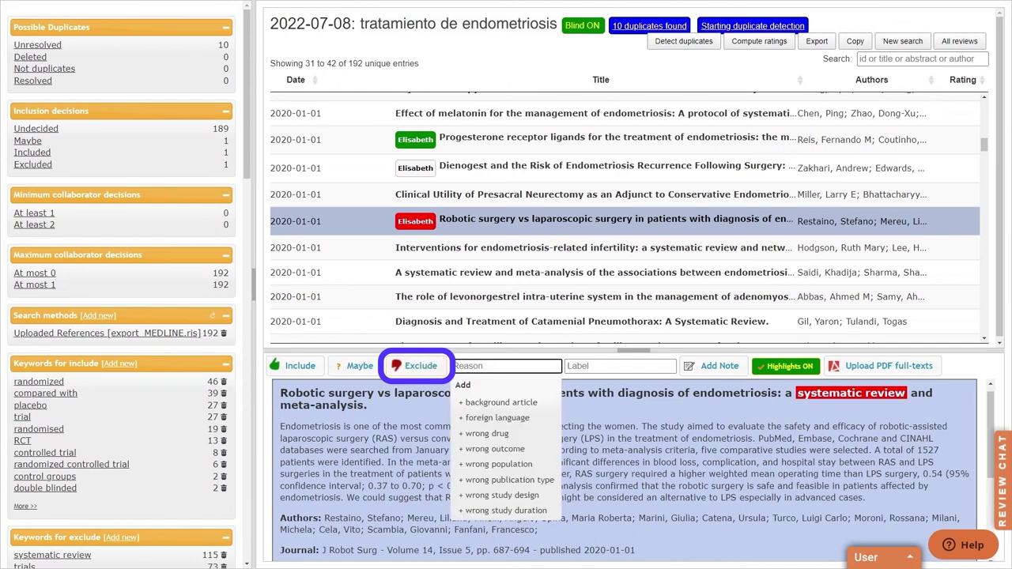
key(Down)
key(Down)
key(Down)
key(Down)
key(Down)
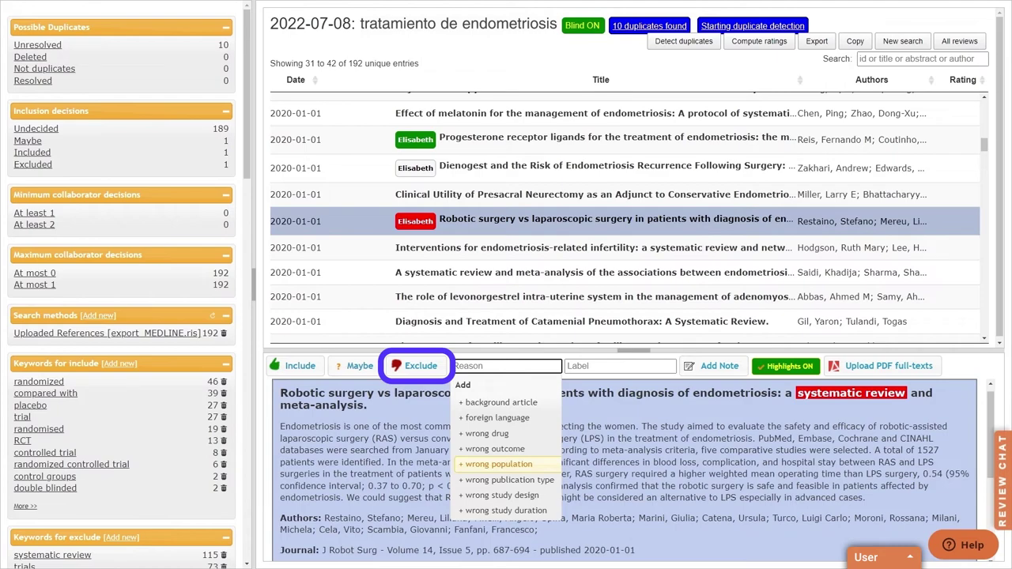
key(Return)
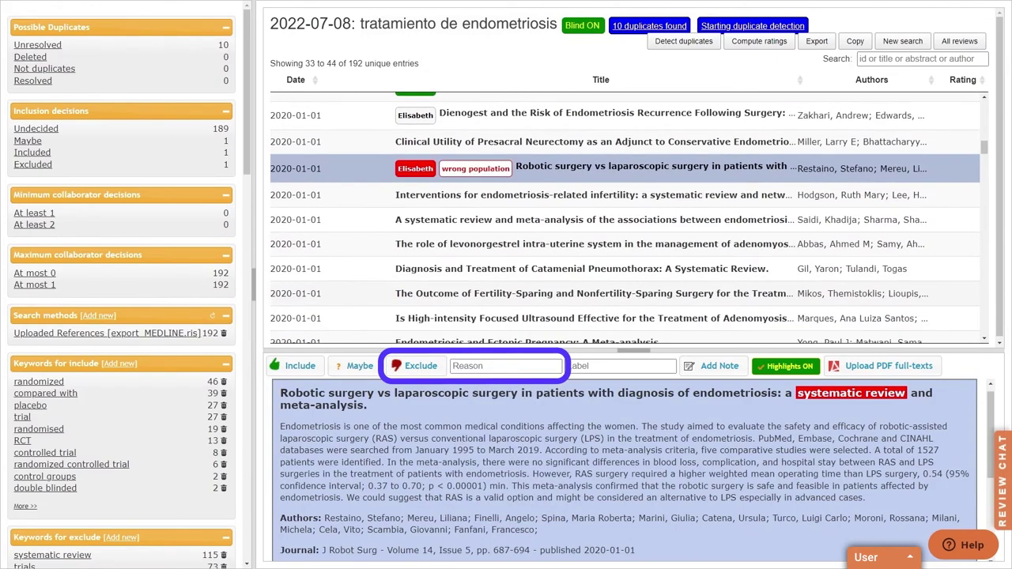
Exclude the hepatic endometriosis article with reason 'wrong outcome'.
click(593, 265)
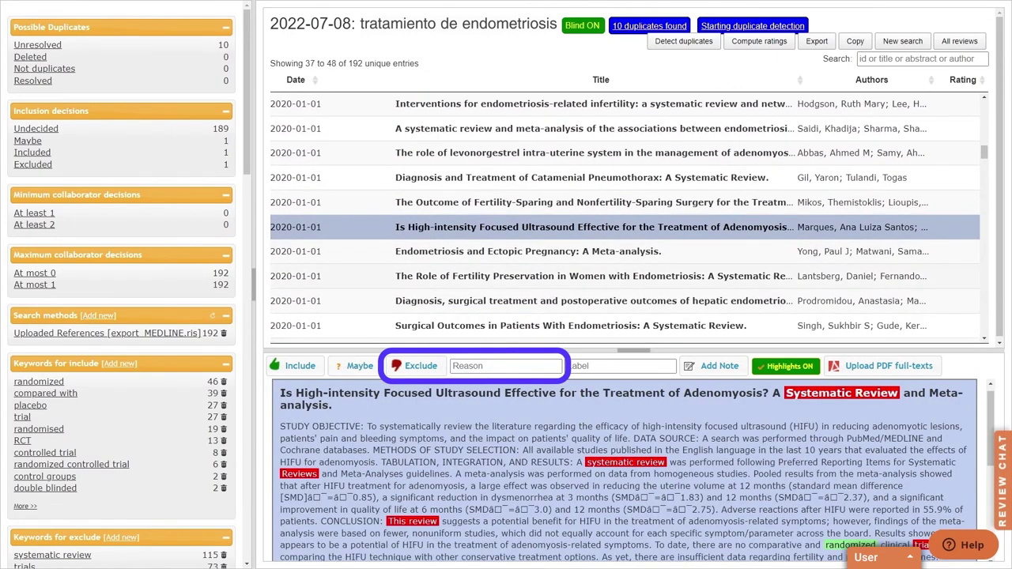
click(593, 286)
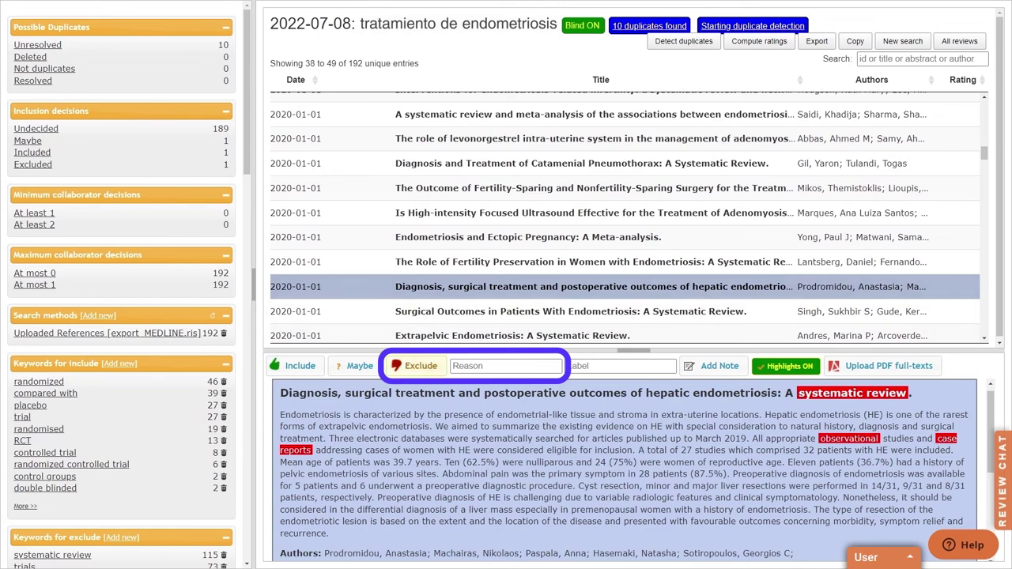
click(506, 365)
key(Down)
key(Down)
key(Down)
key(Down)
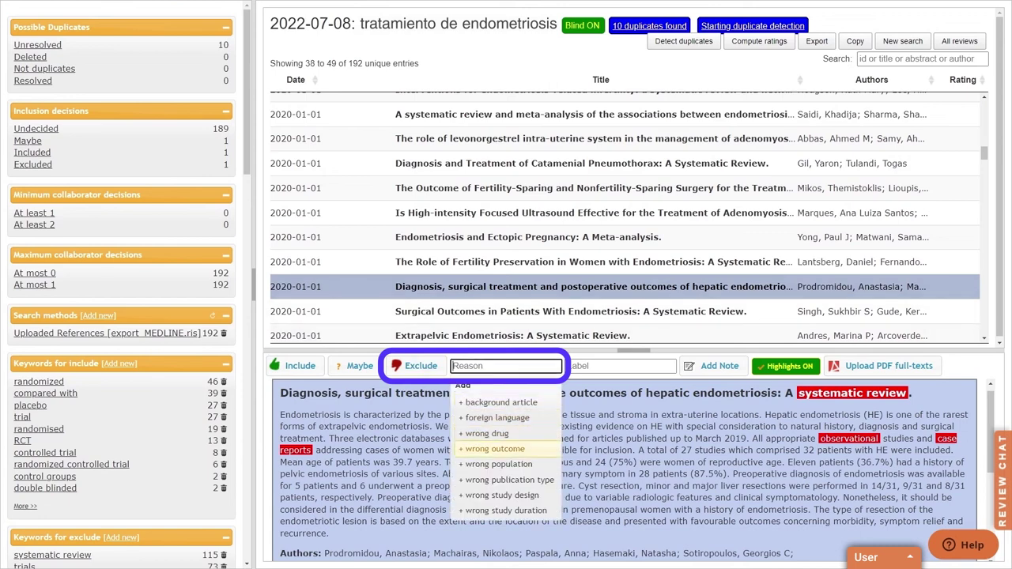
key(Return)
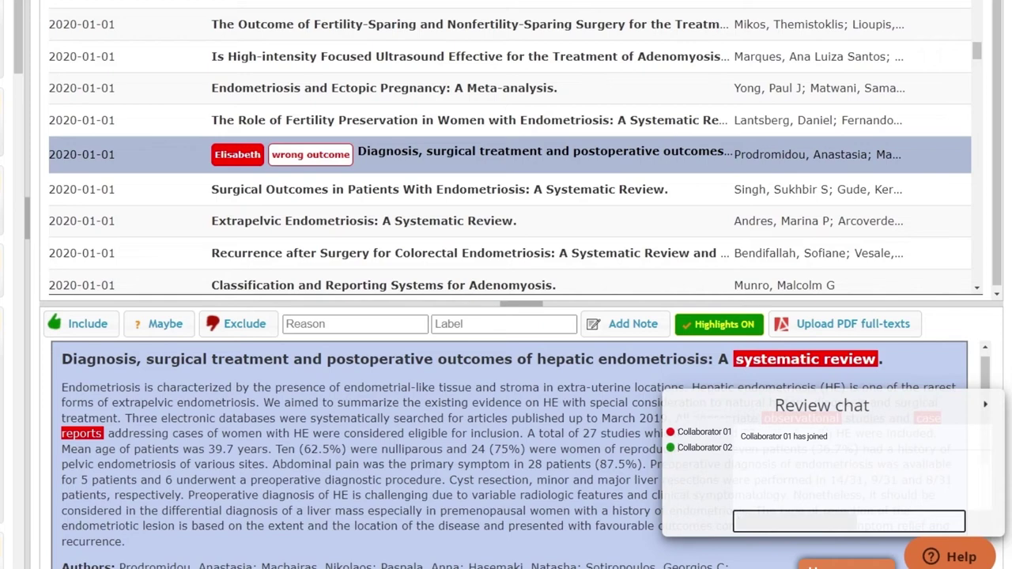
Post 'I have a doubt.' in the review chat, then return to the reviews list.
text(I have a dou)
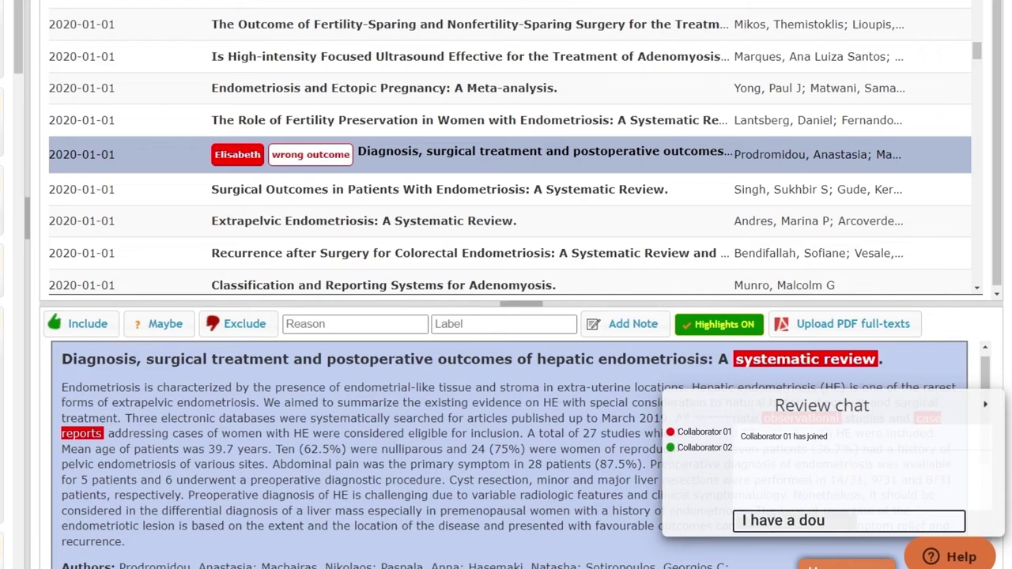
text(bt.)
key(Return)
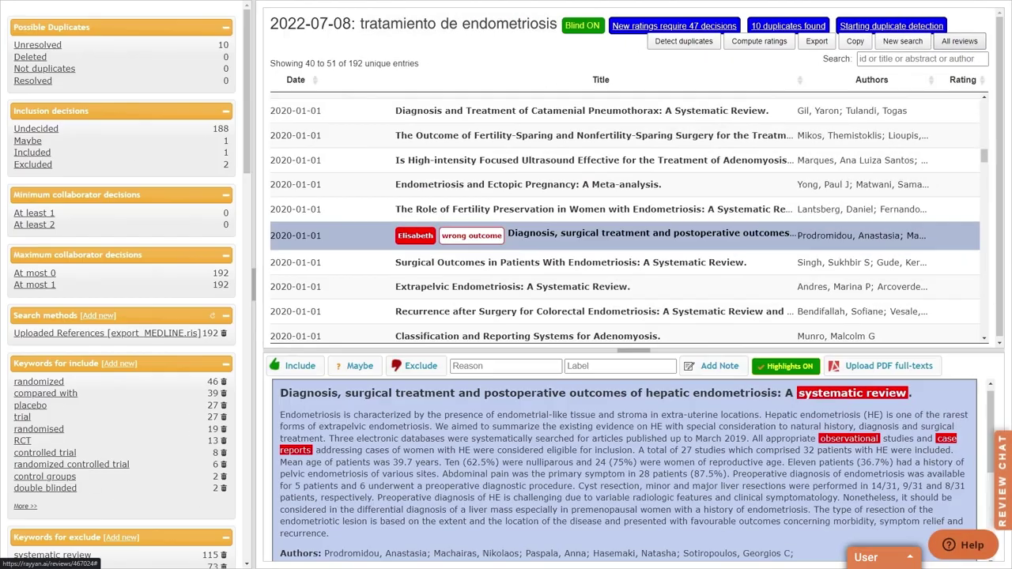
click(949, 50)
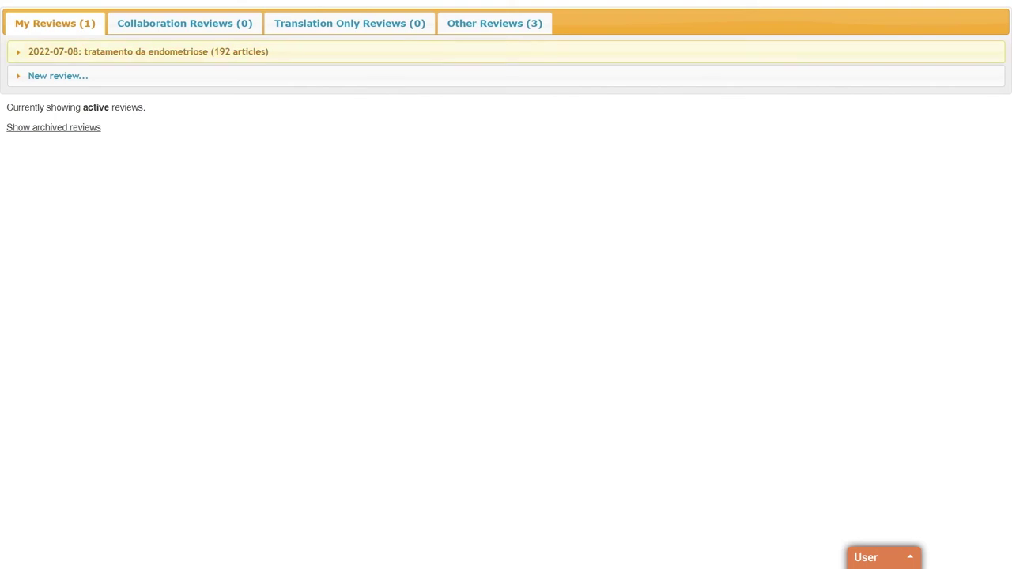
Switch the endometriosis review from Blind ON to Blind OFF and confirm the change.
click(269, 52)
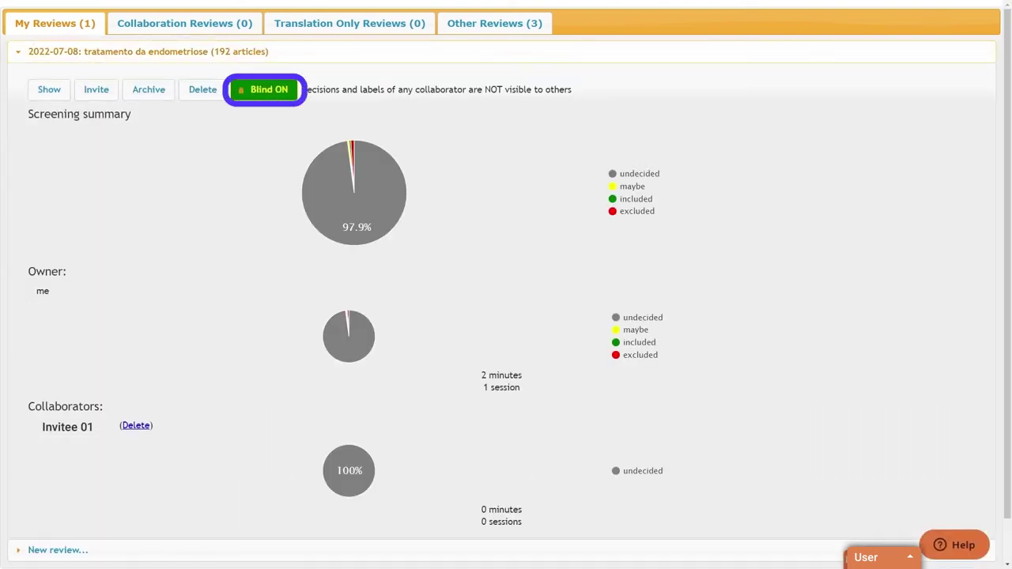
click(264, 90)
key(Return)
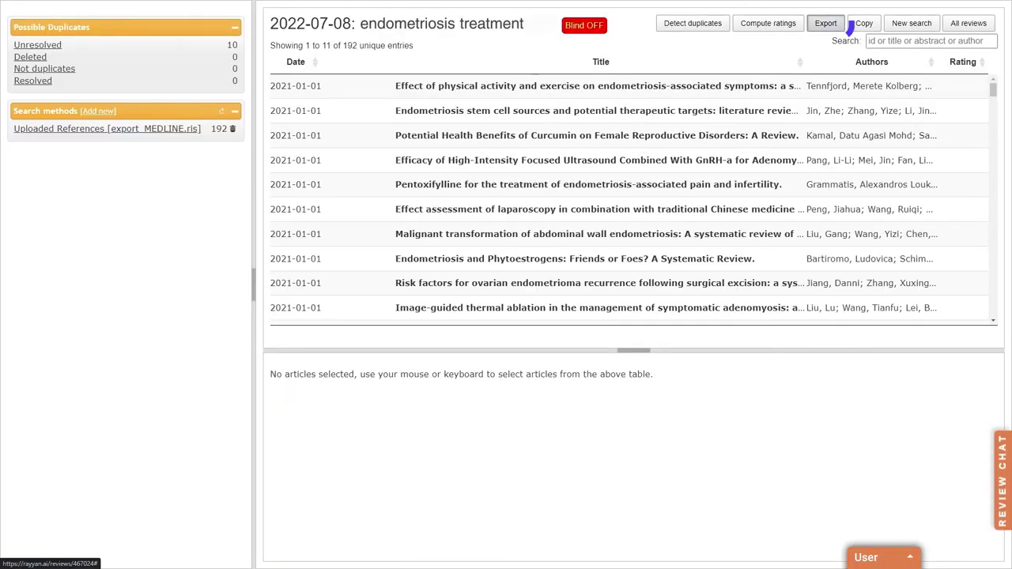
click(825, 23)
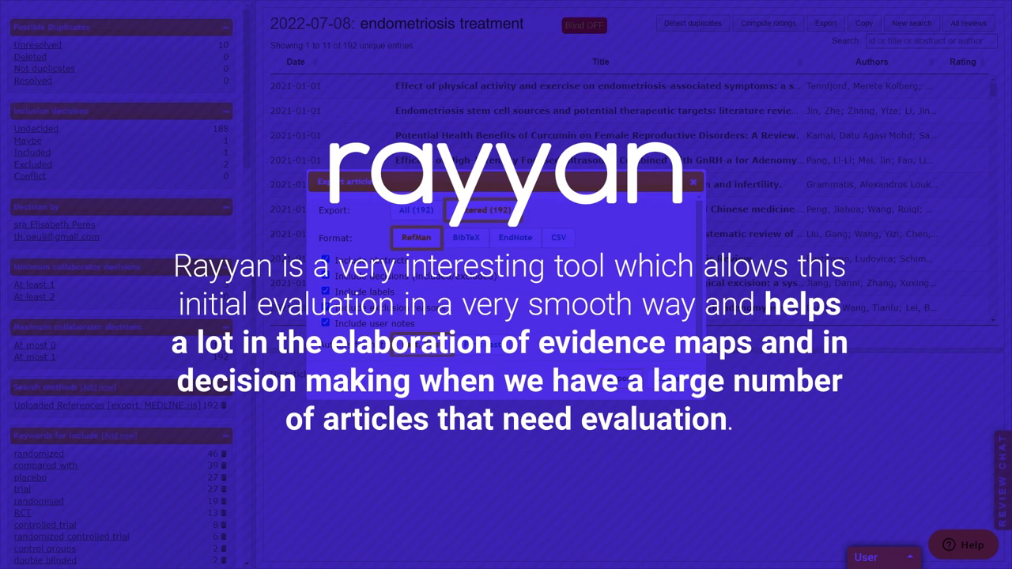
click(692, 181)
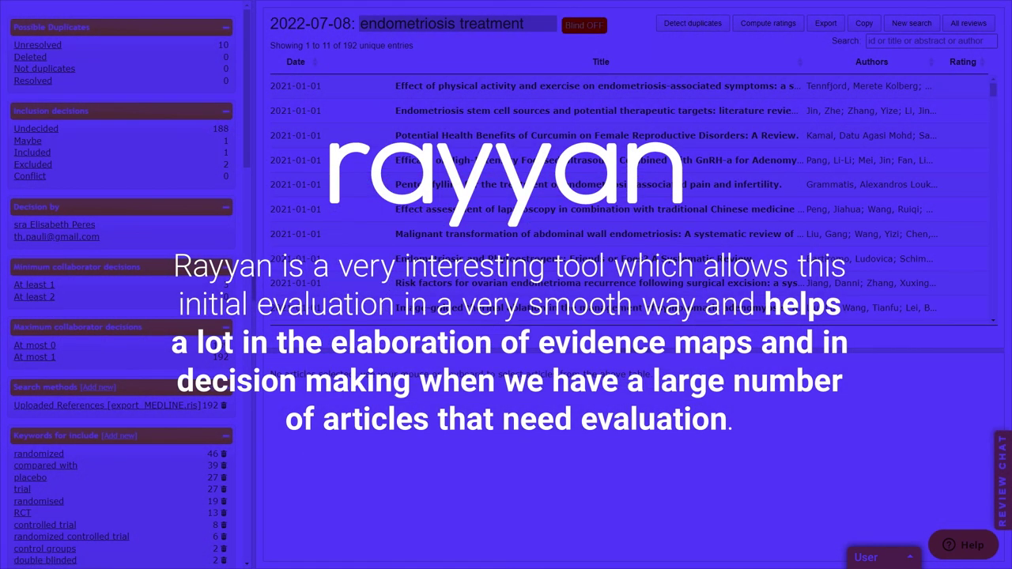